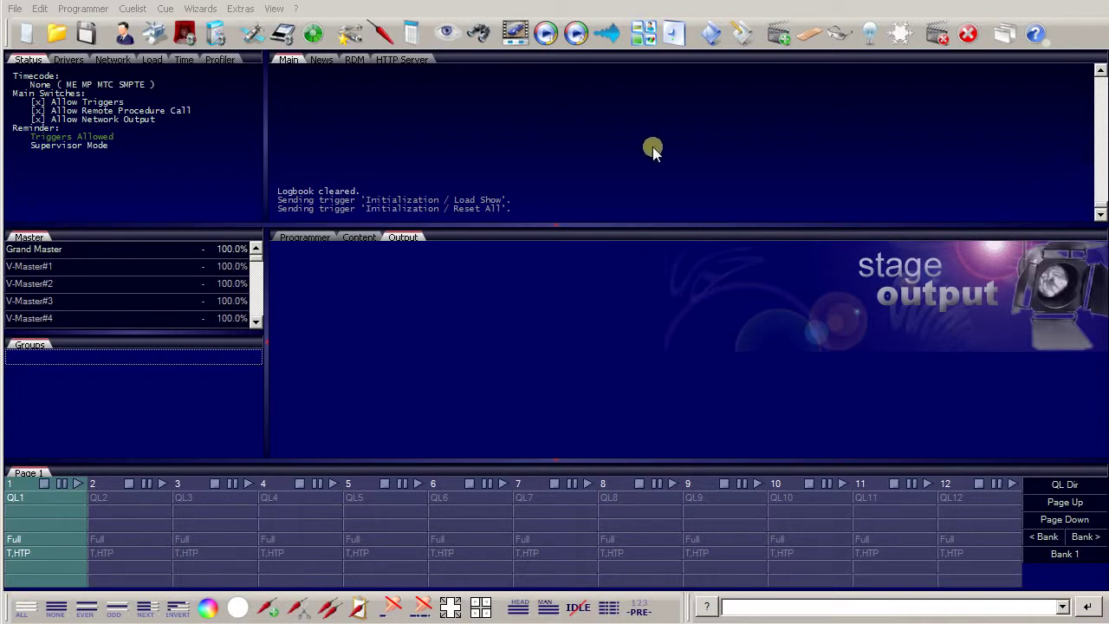
Import the patch file 4x4x64pxl.patx from the Shows folder.
{"action": "left_click", "coordinate": [16, 9]}
{"action": "mouse_move", "coordinate": [58, 130]}
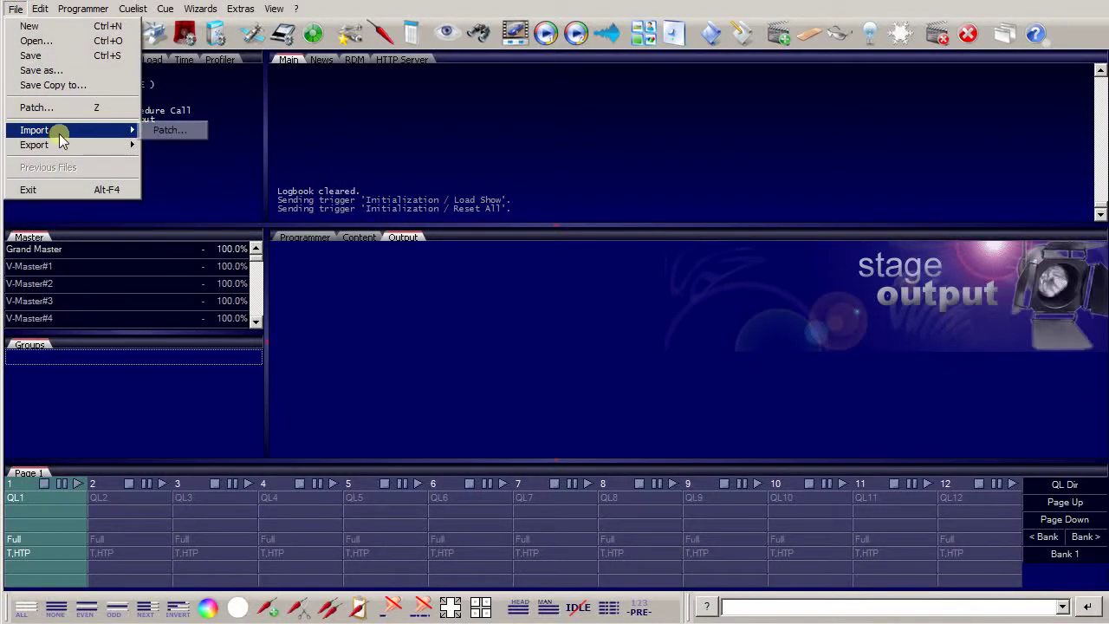
{"action": "left_click", "coordinate": [169, 130]}
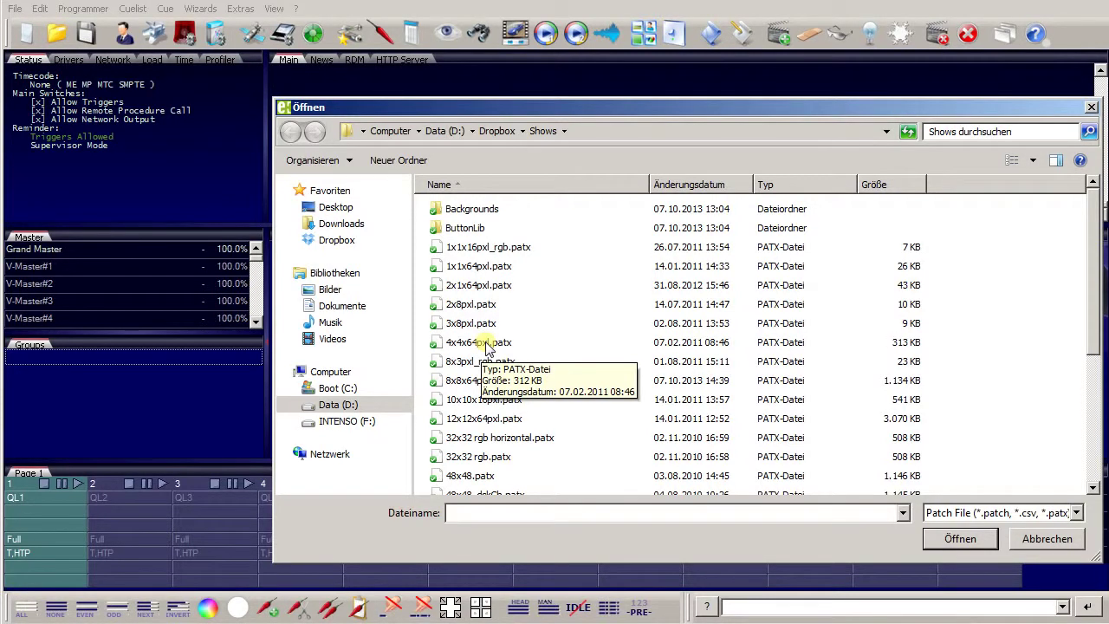
{"action": "left_click", "coordinate": [485, 344]}
{"action": "left_click", "coordinate": [955, 538]}
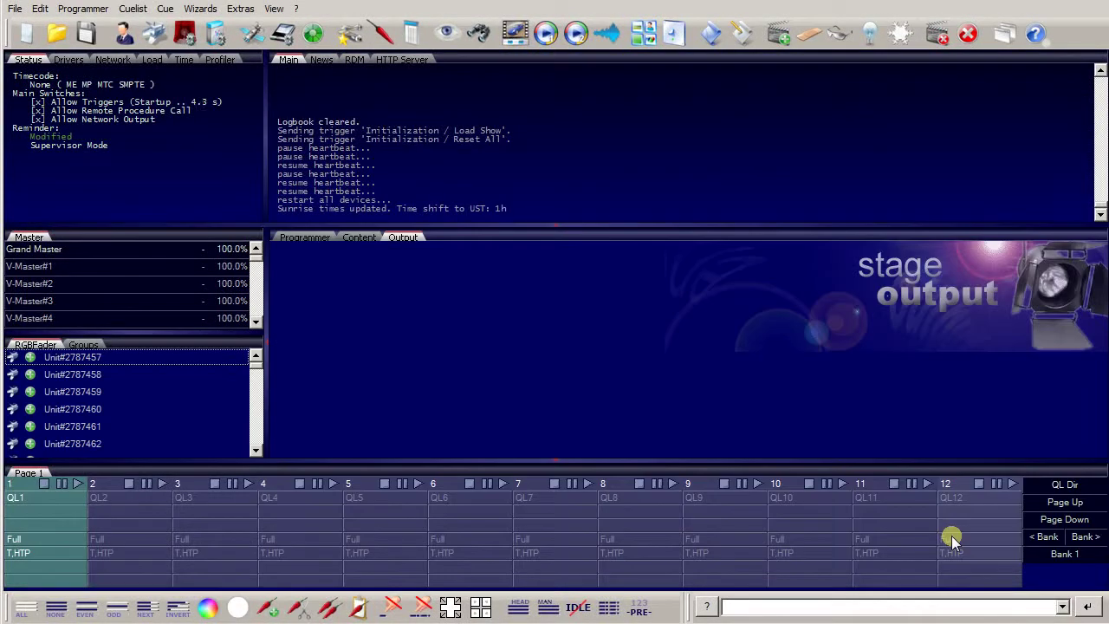
Select all fixtures in the RGBFader list for programming.
{"action": "left_click", "coordinate": [153, 357]}
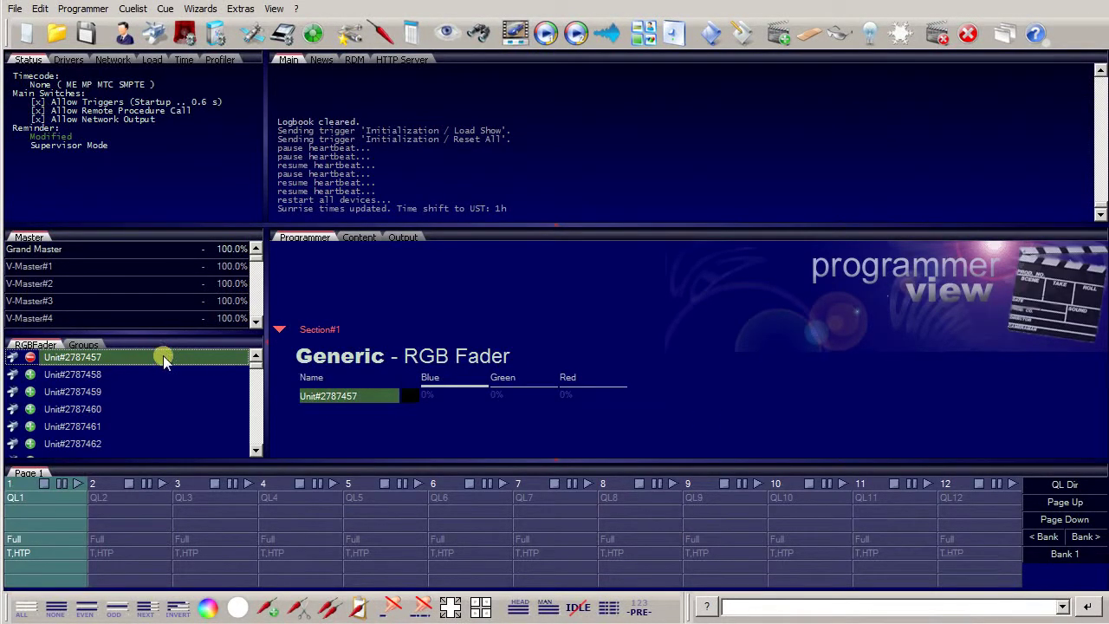
{"action": "right_click", "coordinate": [223, 361]}
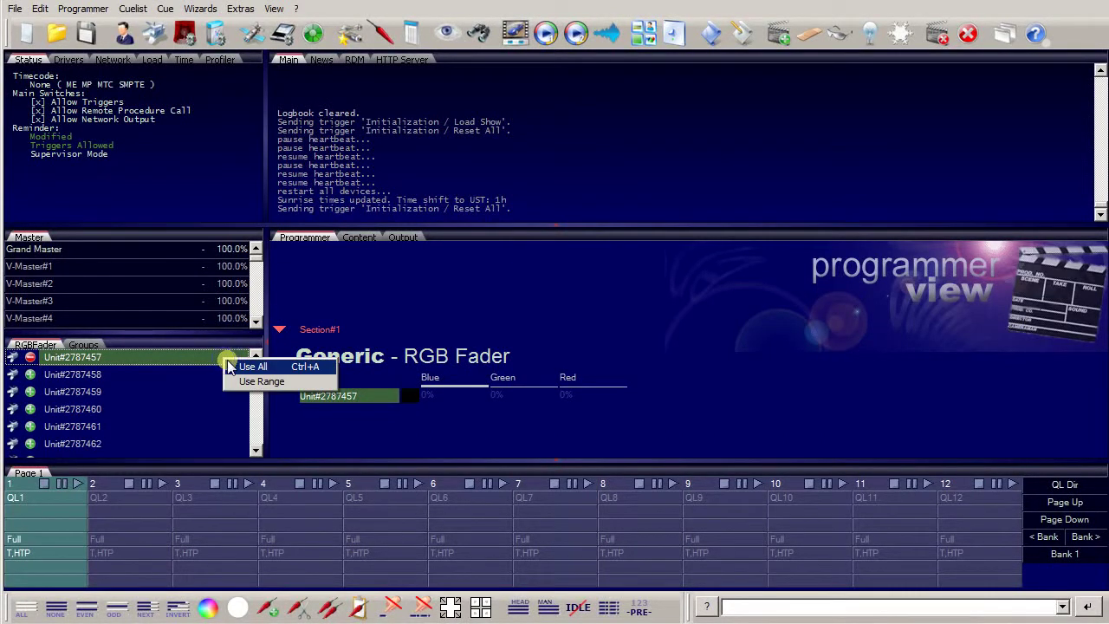
{"action": "left_click", "coordinate": [269, 368]}
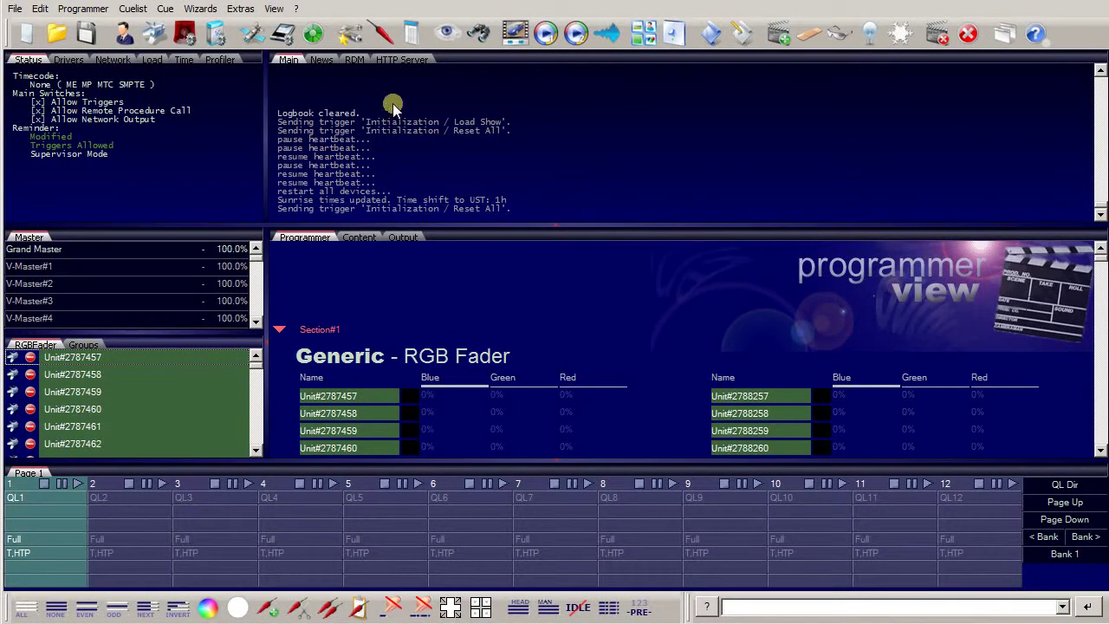
Add a live effect to the selected fixtures with the RGB Polar preset "white to blue, out to in time warp" and inspect its preview.
{"action": "left_click", "coordinate": [387, 33]}
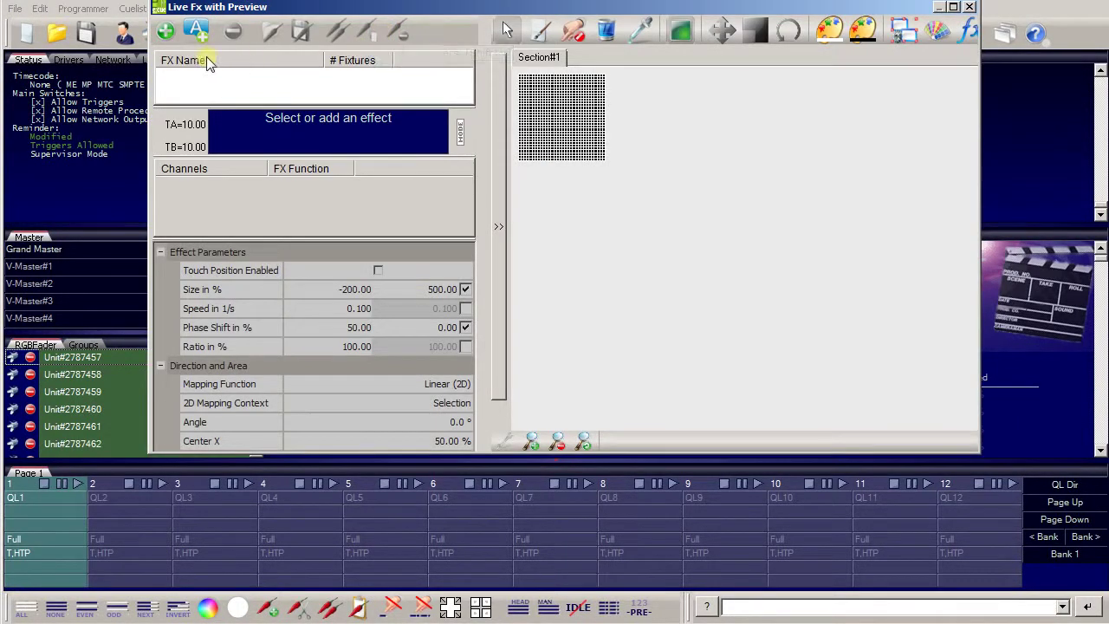
{"action": "left_click", "coordinate": [166, 33]}
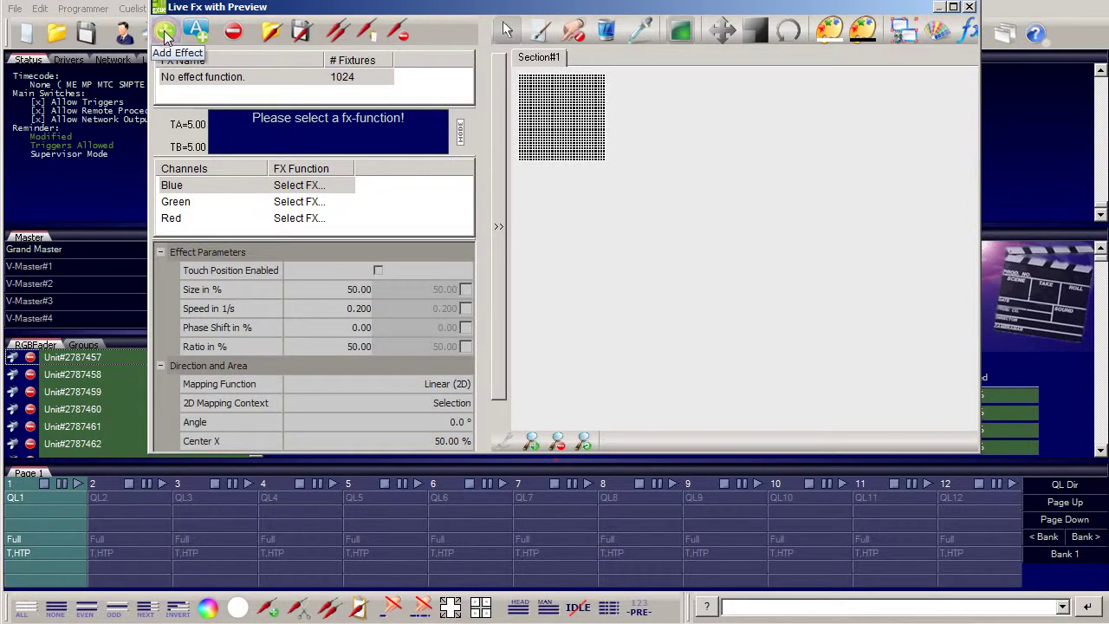
{"action": "left_click", "coordinate": [272, 35]}
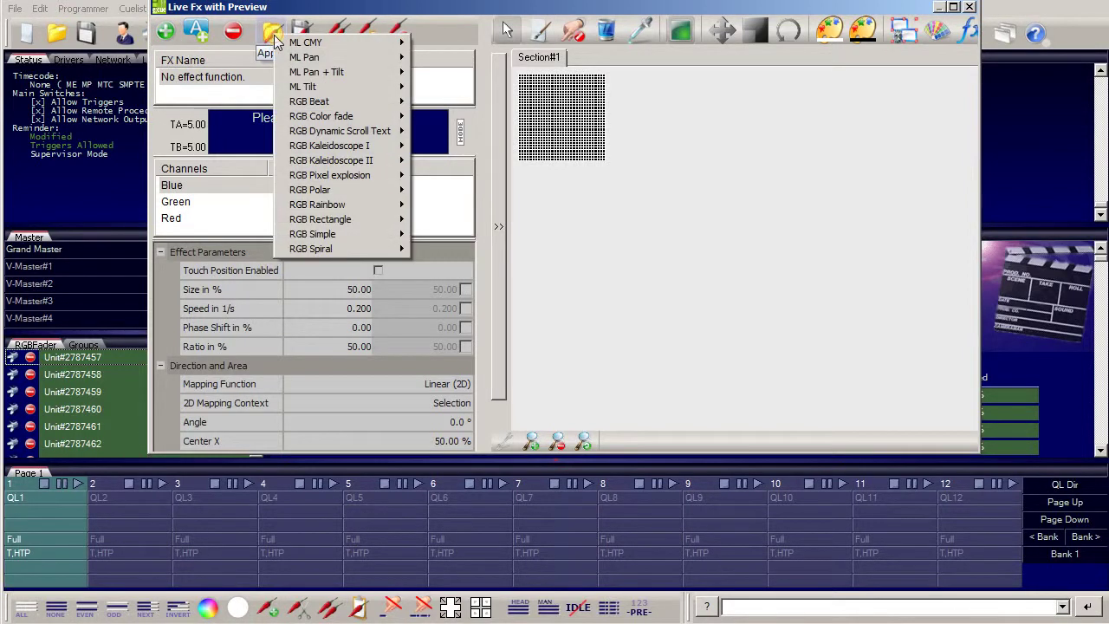
{"action": "mouse_move", "coordinate": [320, 191]}
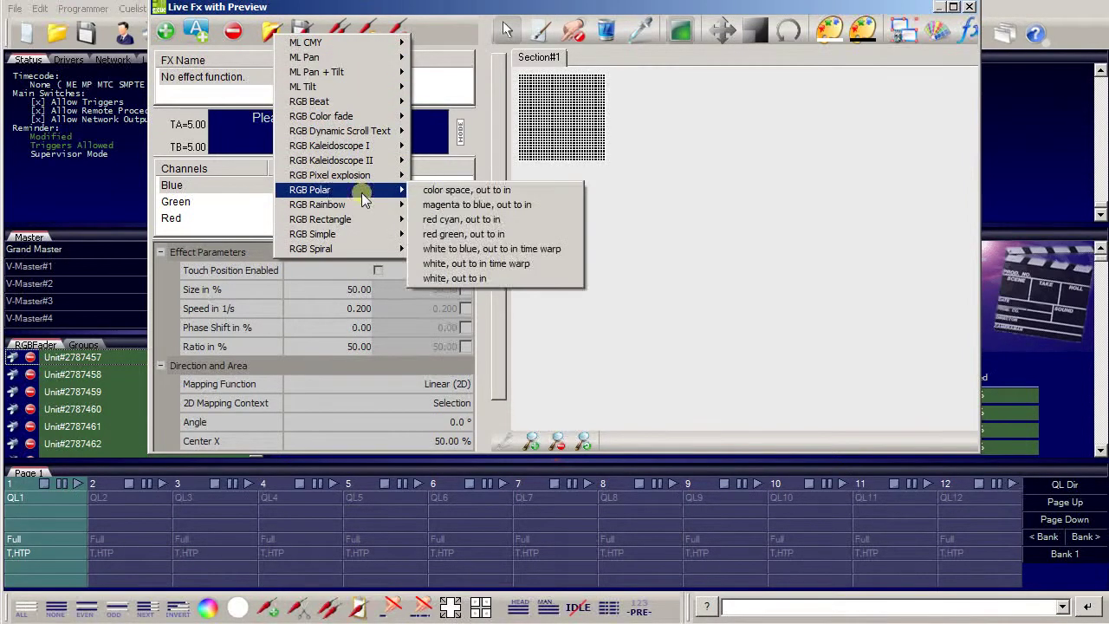
{"action": "left_click", "coordinate": [455, 250]}
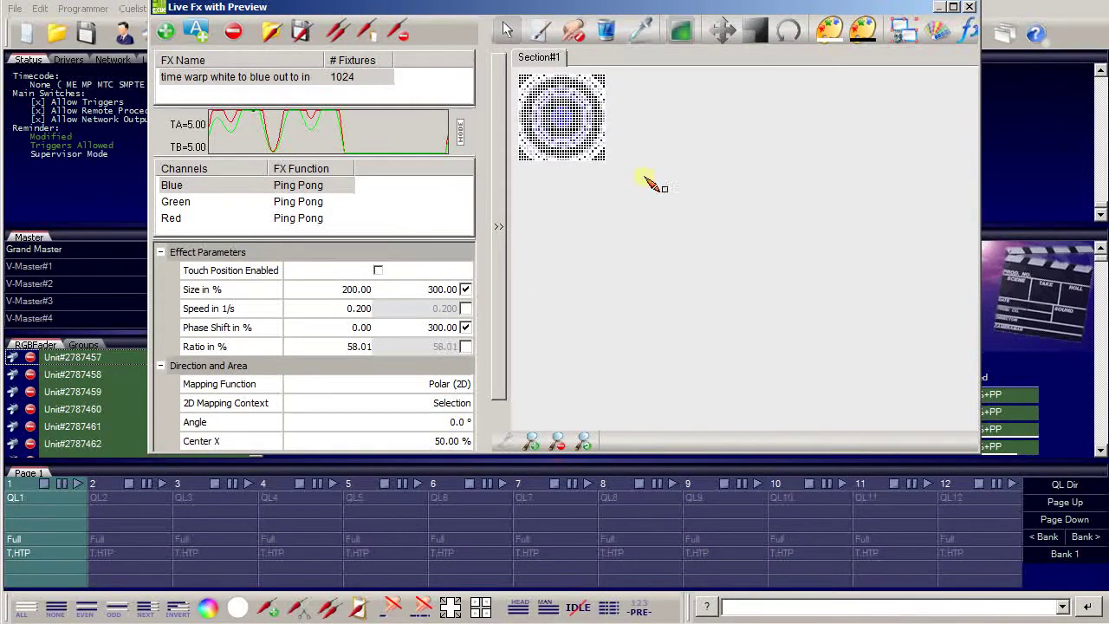
{"action": "scroll", "coordinate": [574, 162], "scroll_direction": "up", "scroll_amount": 1}
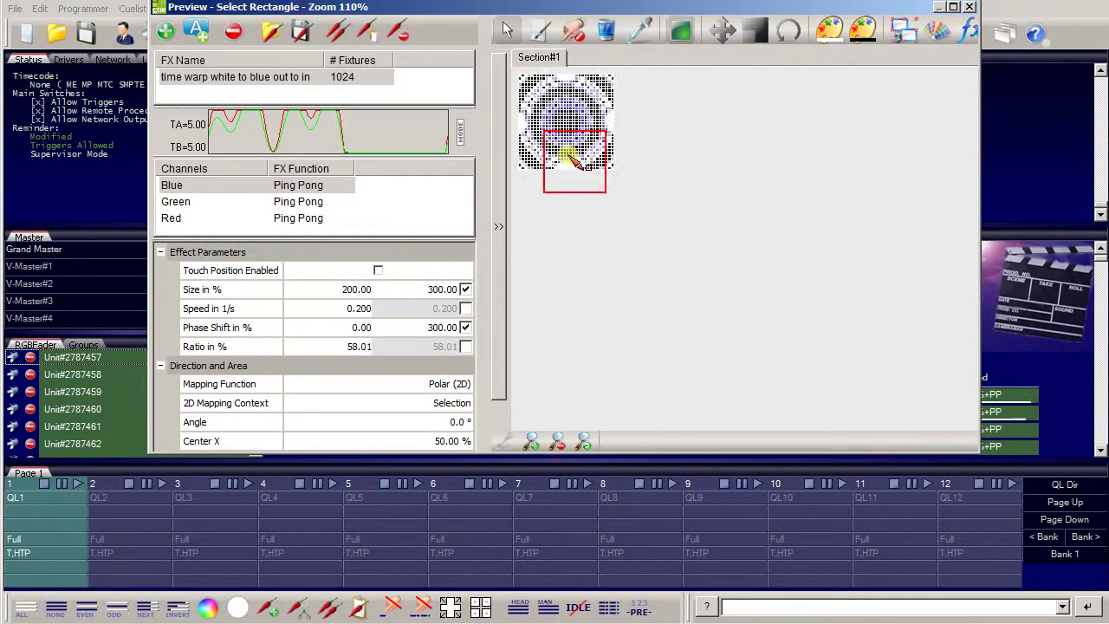
{"action": "scroll", "coordinate": [624, 201], "scroll_direction": "up", "scroll_amount": 1}
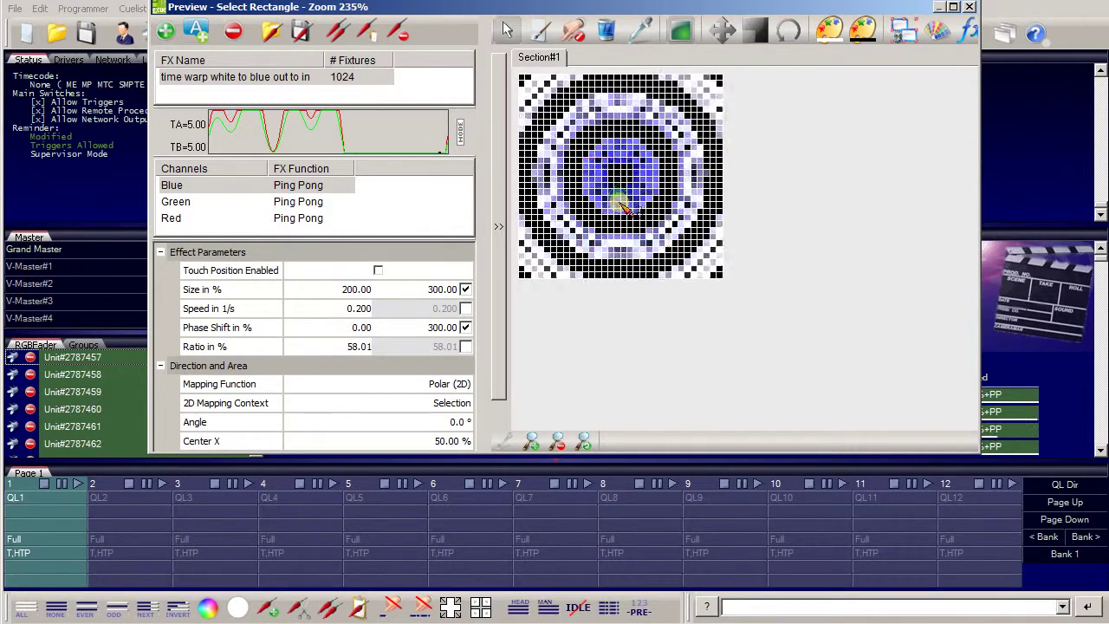
{"action": "scroll", "coordinate": [630, 215], "scroll_direction": "up", "scroll_amount": 1}
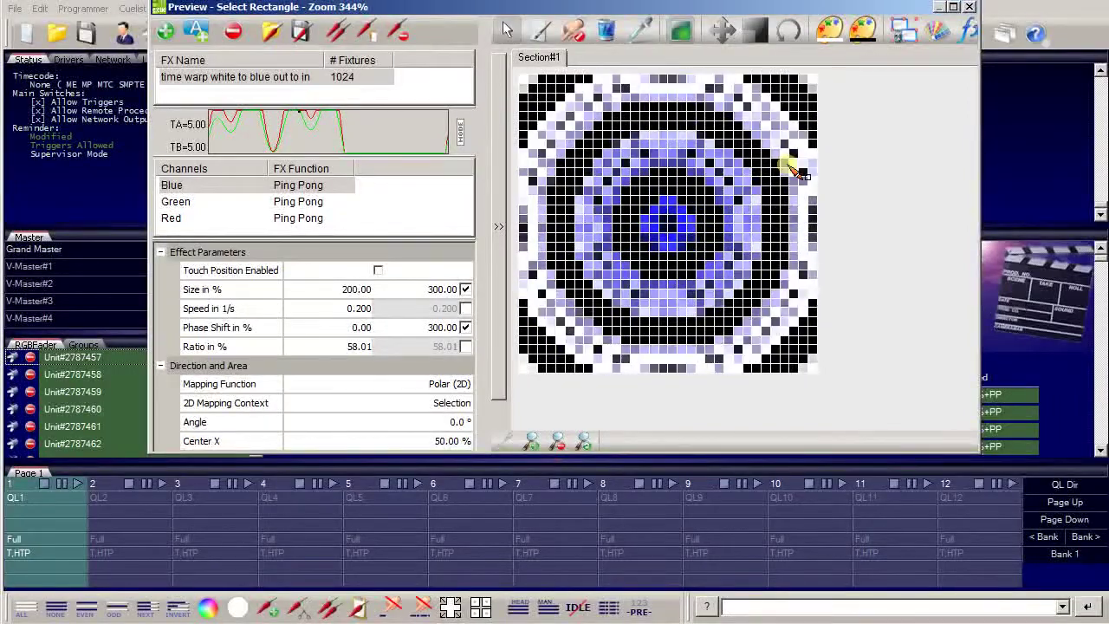
{"action": "left_click", "coordinate": [970, 7]}
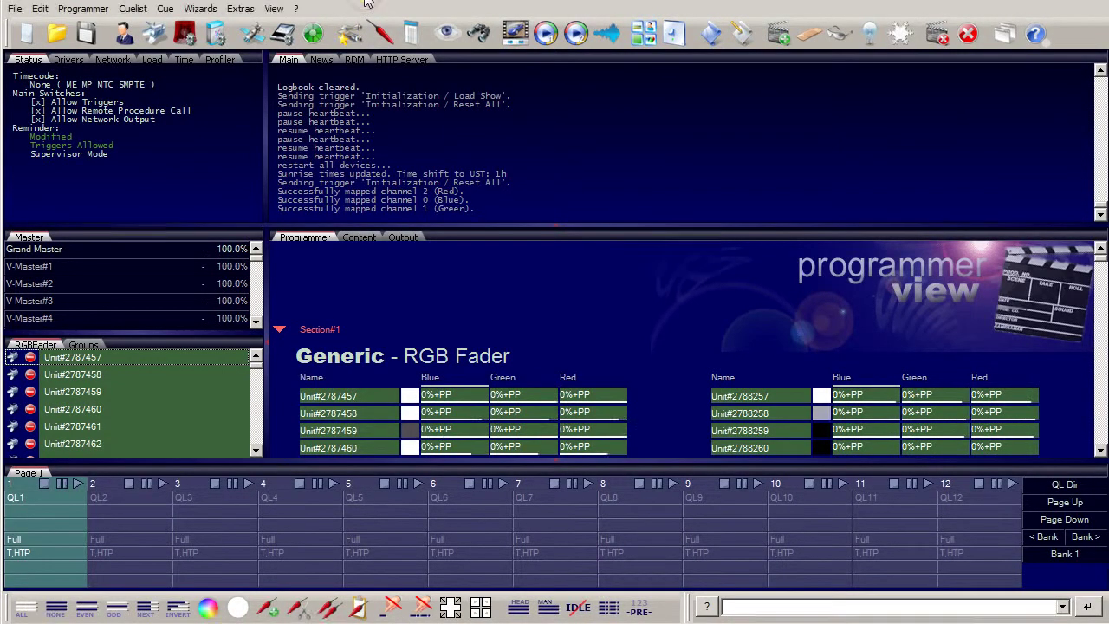
Add an Imagine 3D visualizer in the Device Manager with its default properties.
{"action": "left_click", "coordinate": [284, 34]}
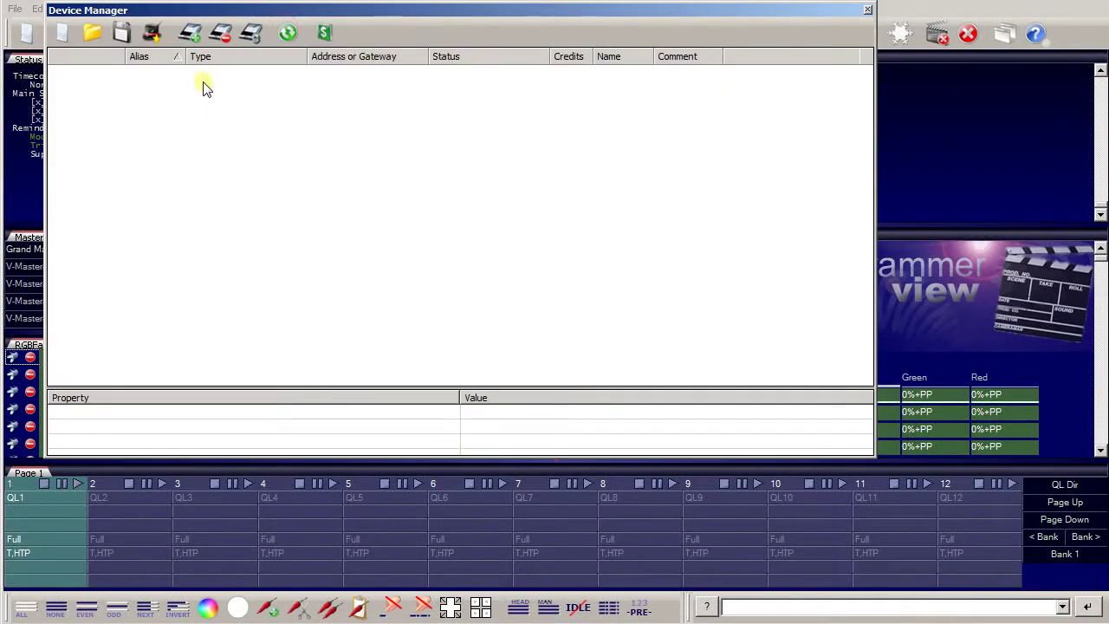
{"action": "left_click", "coordinate": [191, 33]}
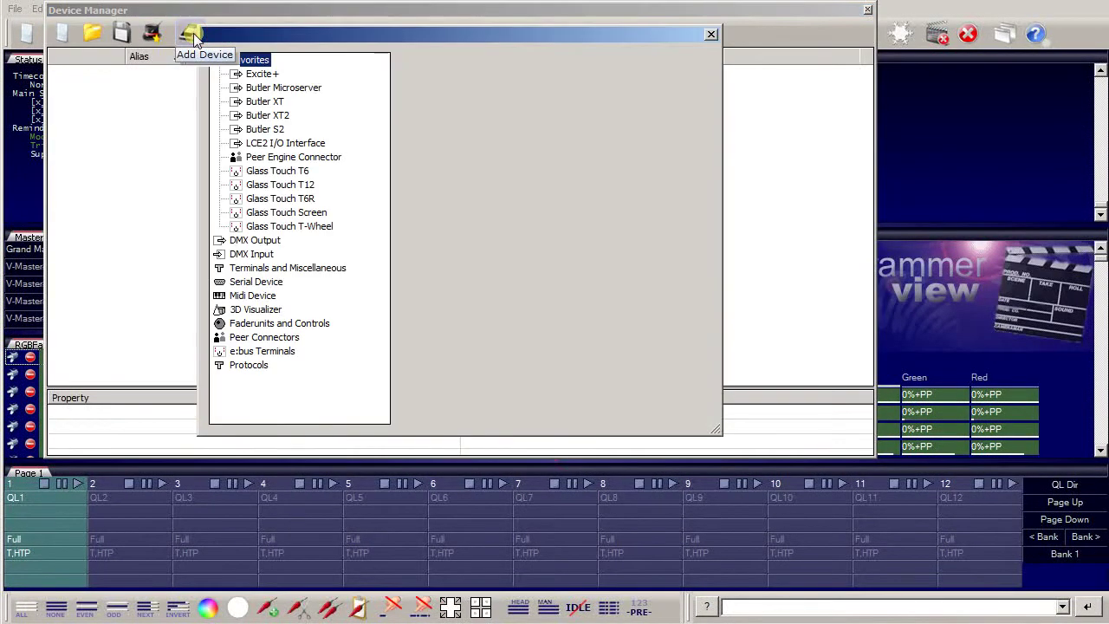
{"action": "left_click", "coordinate": [260, 309]}
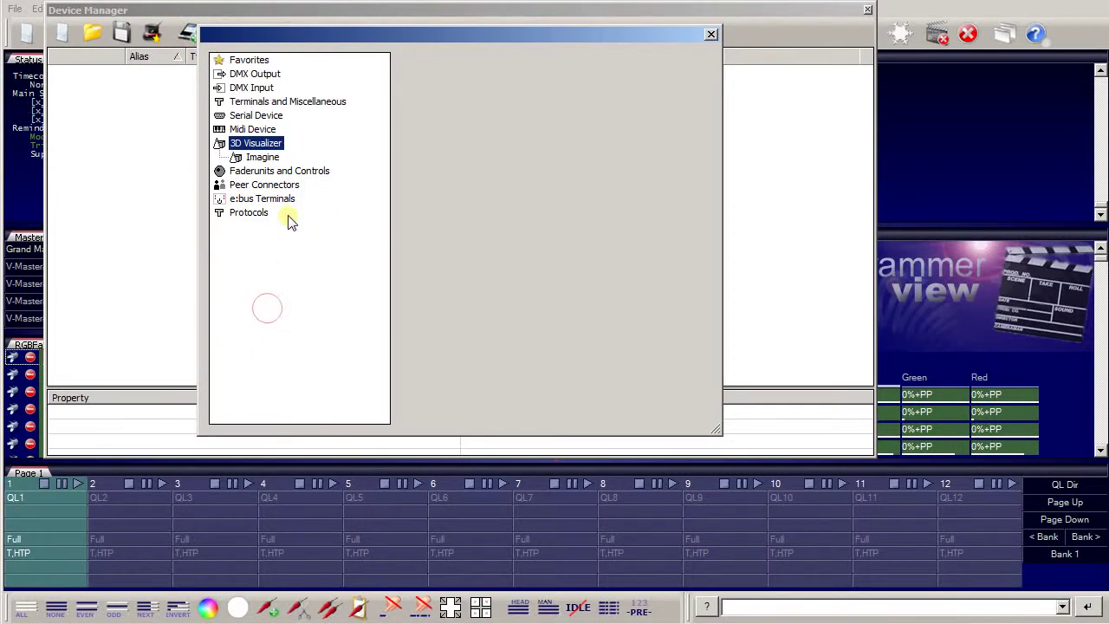
{"action": "left_click", "coordinate": [264, 157]}
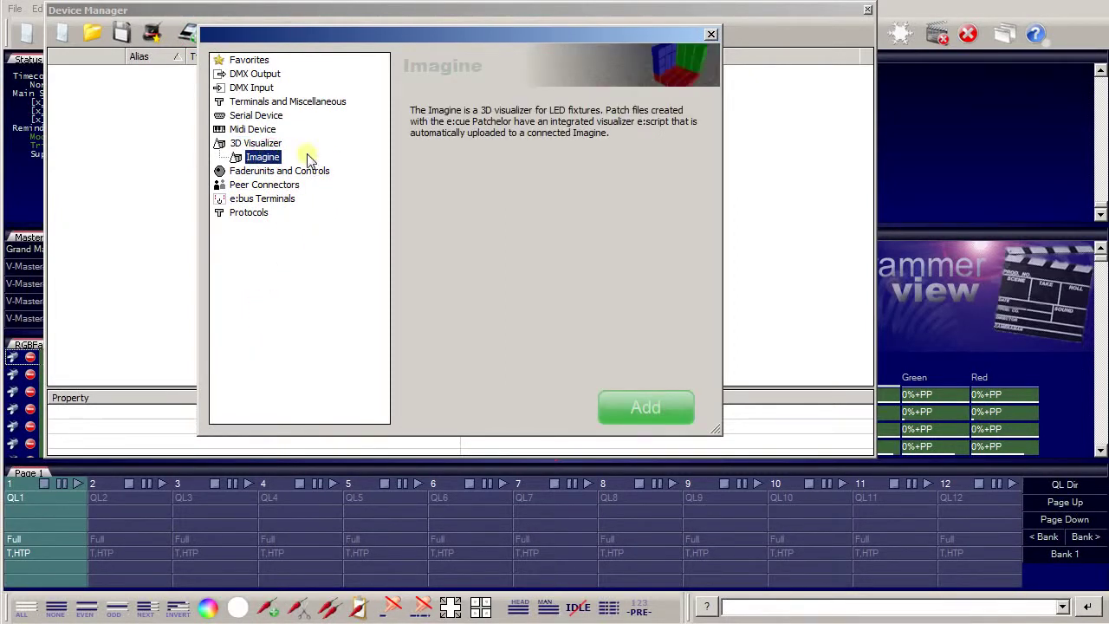
{"action": "left_click", "coordinate": [642, 410]}
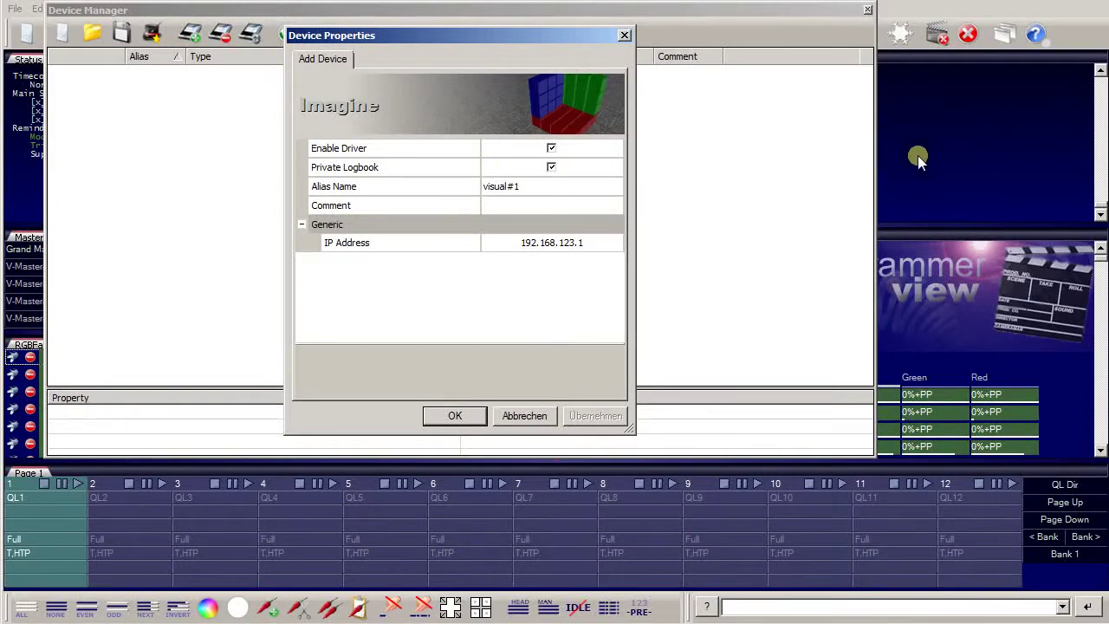
{"action": "left_click", "coordinate": [454, 417]}
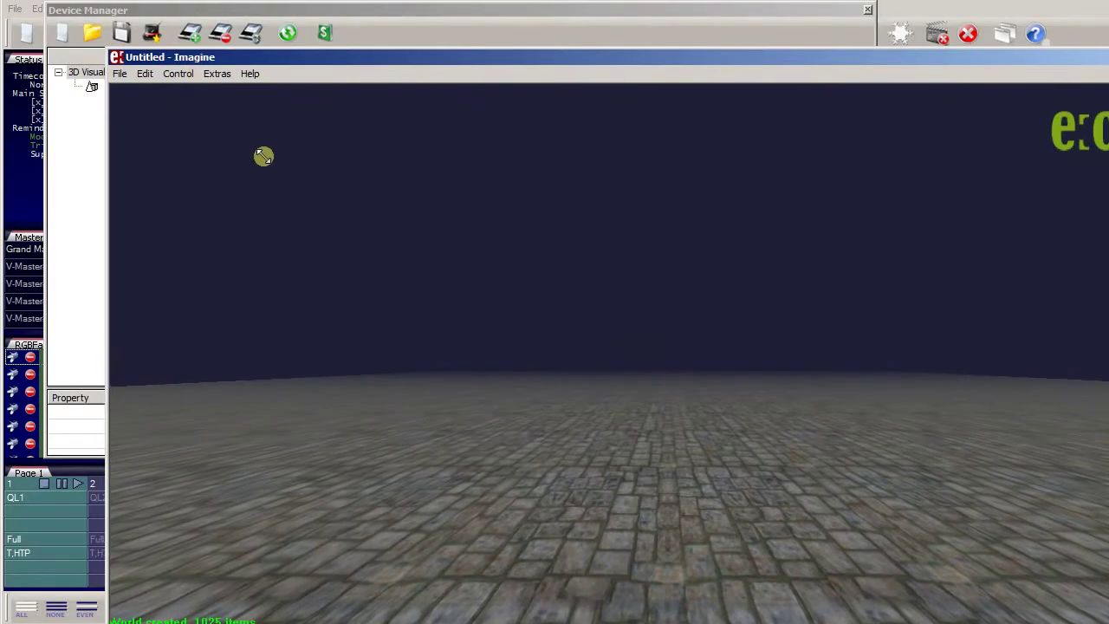
Shrink the Imagine window and choose the 192.168.123.10 Realtek PCIe FE network card in its application options.
{"action": "left_click", "coordinate": [263, 156]}
{"action": "left_click_drag", "start_coordinate": [759, 544], "coordinate": [773, 345]}
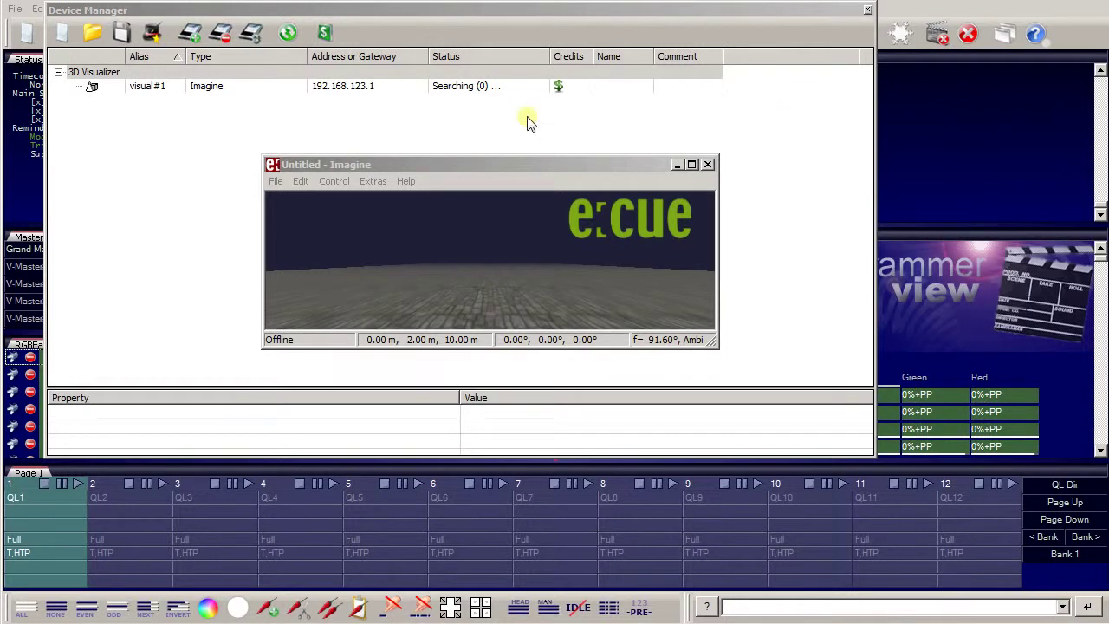
{"action": "left_click", "coordinate": [368, 183]}
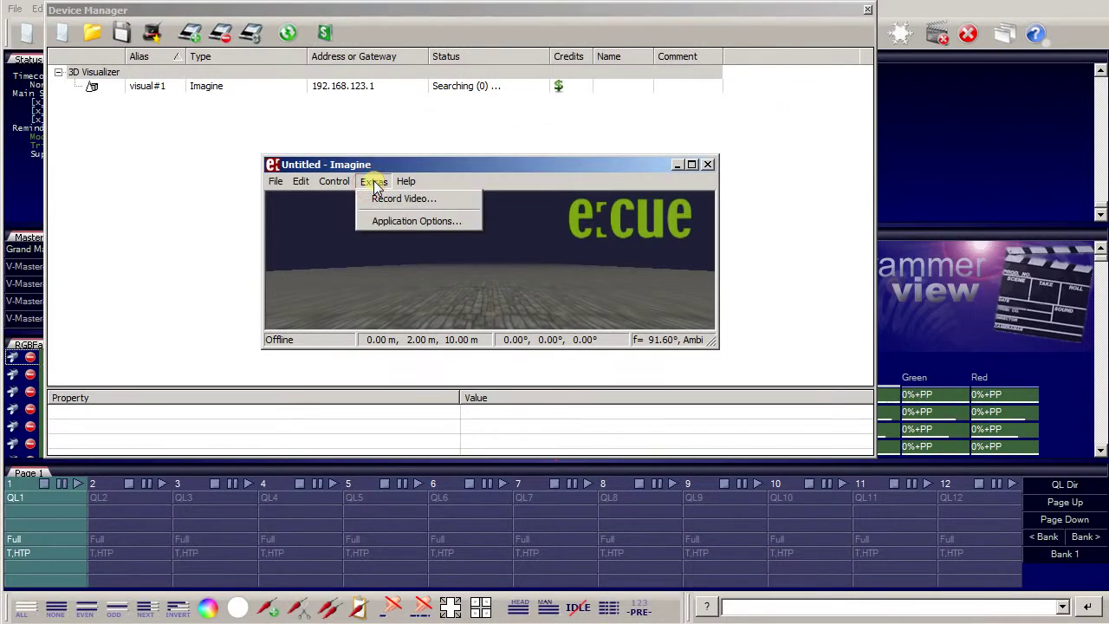
{"action": "left_click", "coordinate": [395, 221]}
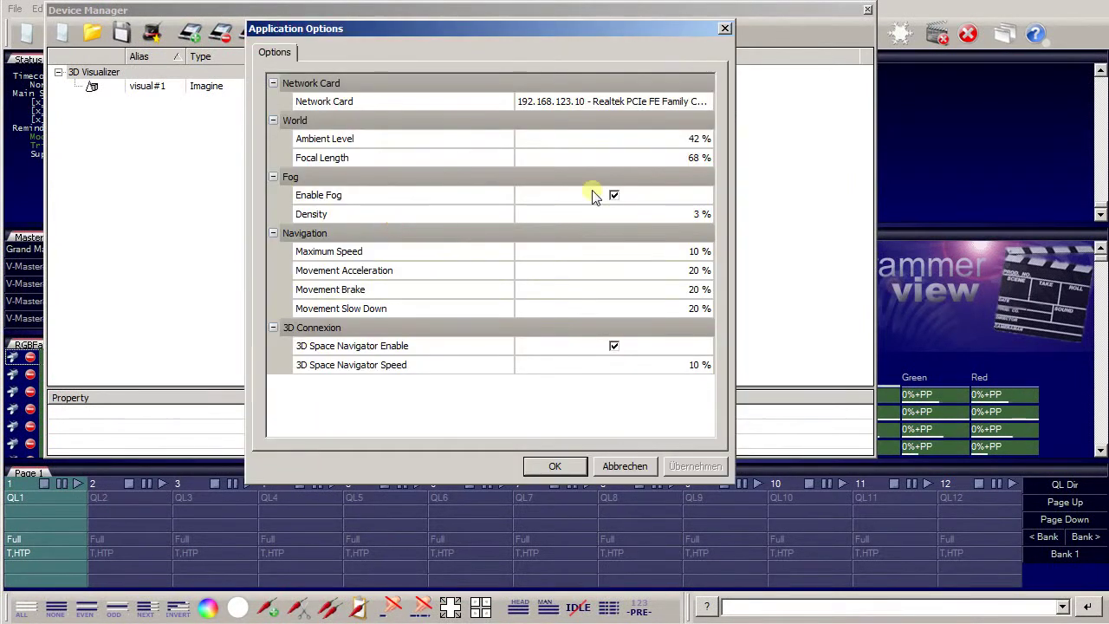
{"action": "left_click", "coordinate": [622, 102]}
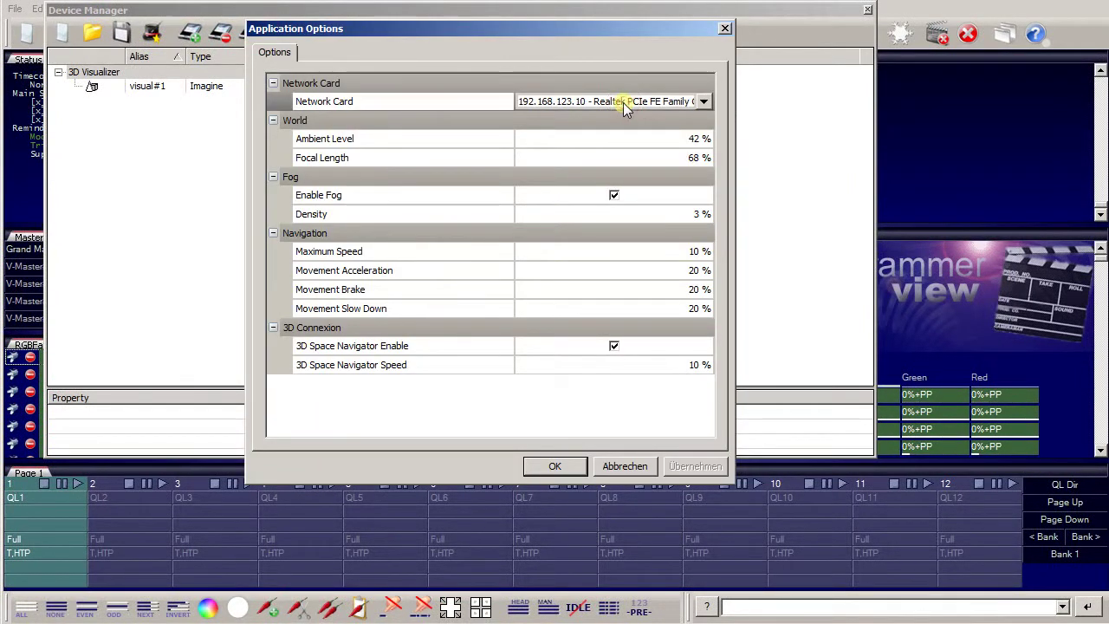
{"action": "left_click", "coordinate": [704, 103]}
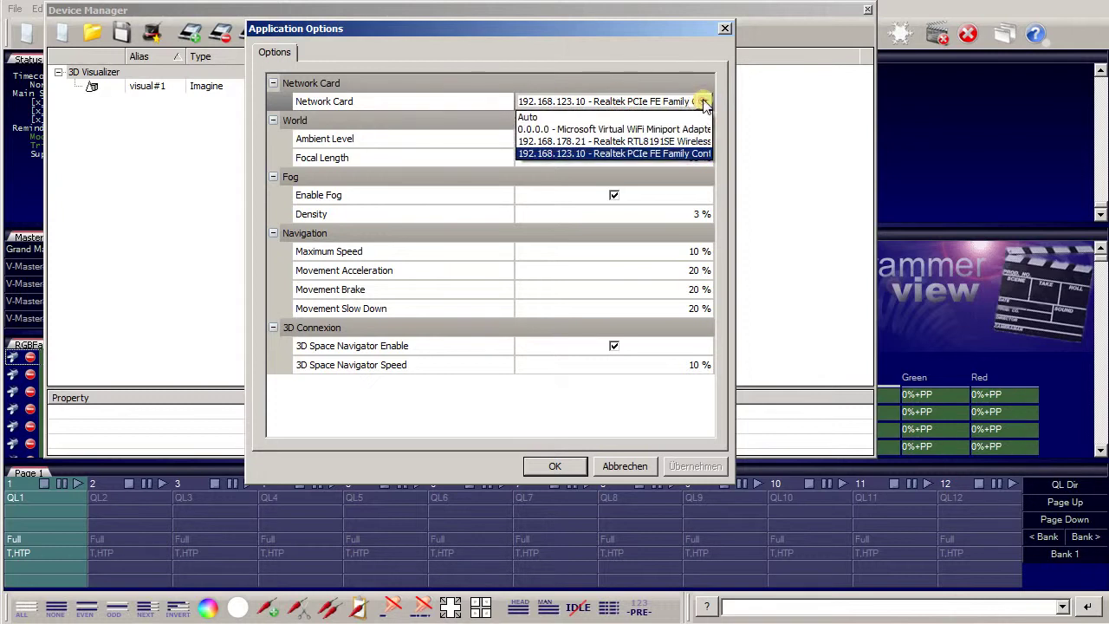
{"action": "left_click", "coordinate": [646, 154]}
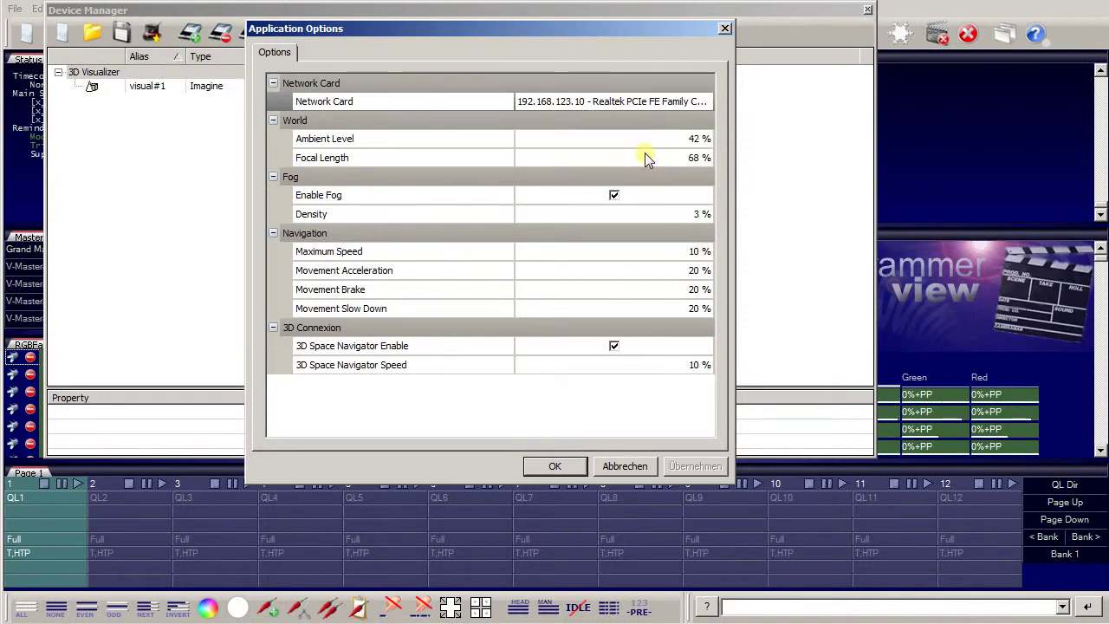
{"action": "left_click", "coordinate": [557, 466]}
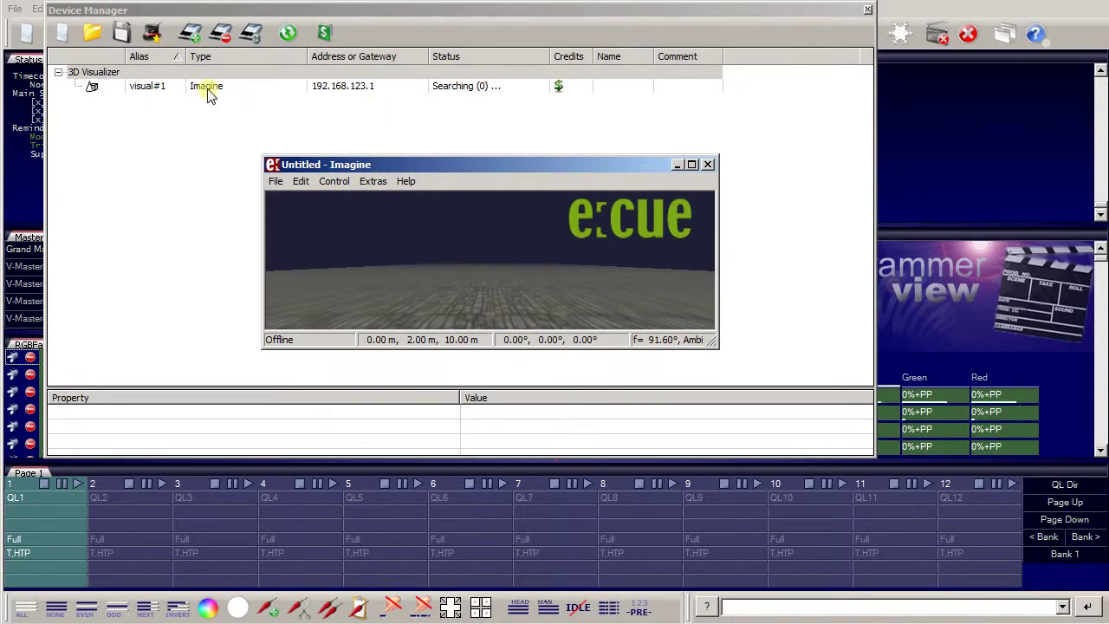
Set the Imagine device's IP address to 192.168.123.10 and close the Device Manager.
{"action": "left_click", "coordinate": [361, 88]}
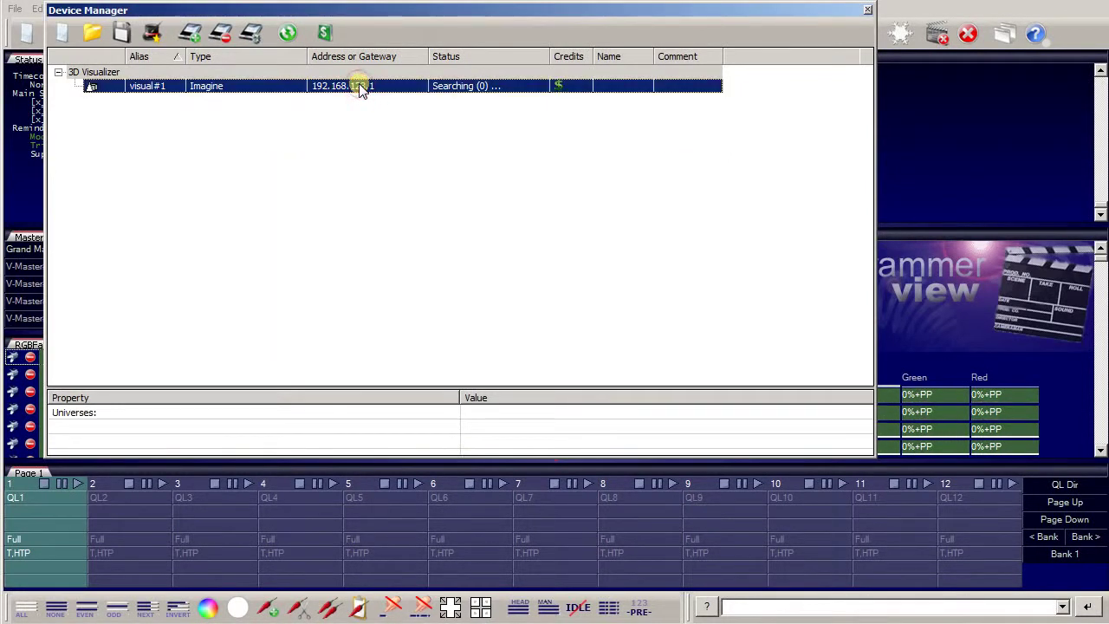
{"action": "double_click", "coordinate": [361, 89]}
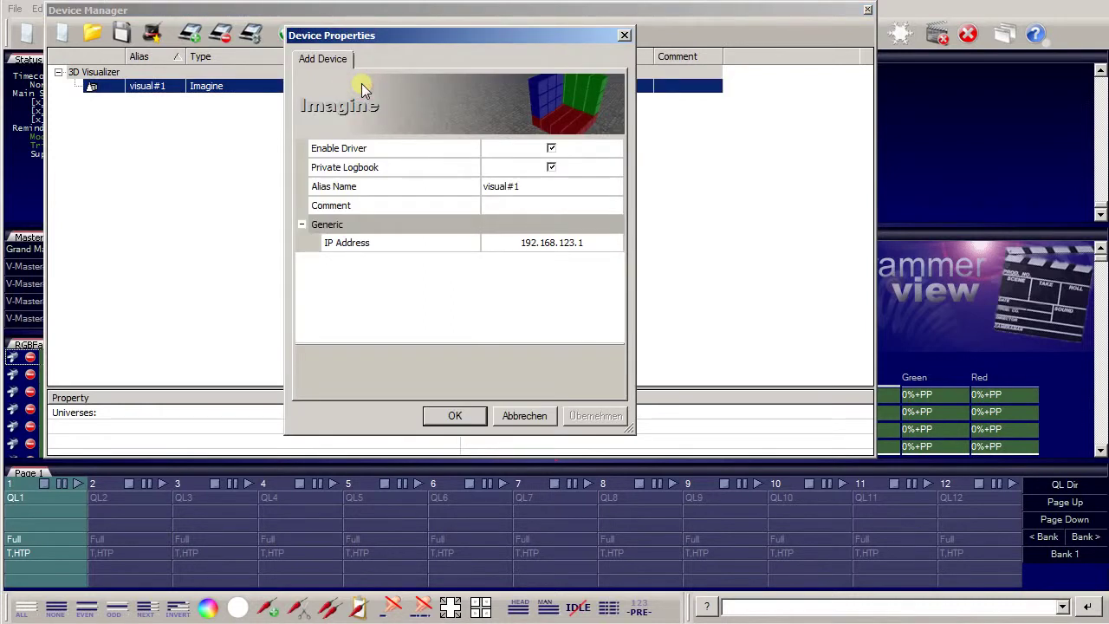
{"action": "left_click", "coordinate": [606, 245]}
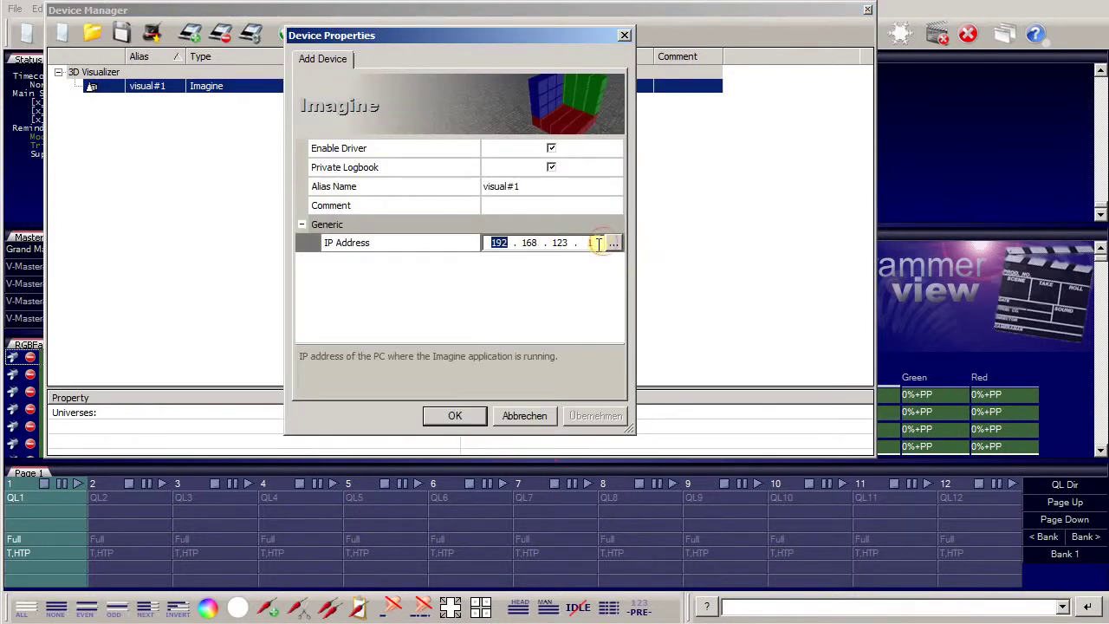
{"action": "type", "text": "0"}
{"action": "left_click", "coordinate": [456, 415]}
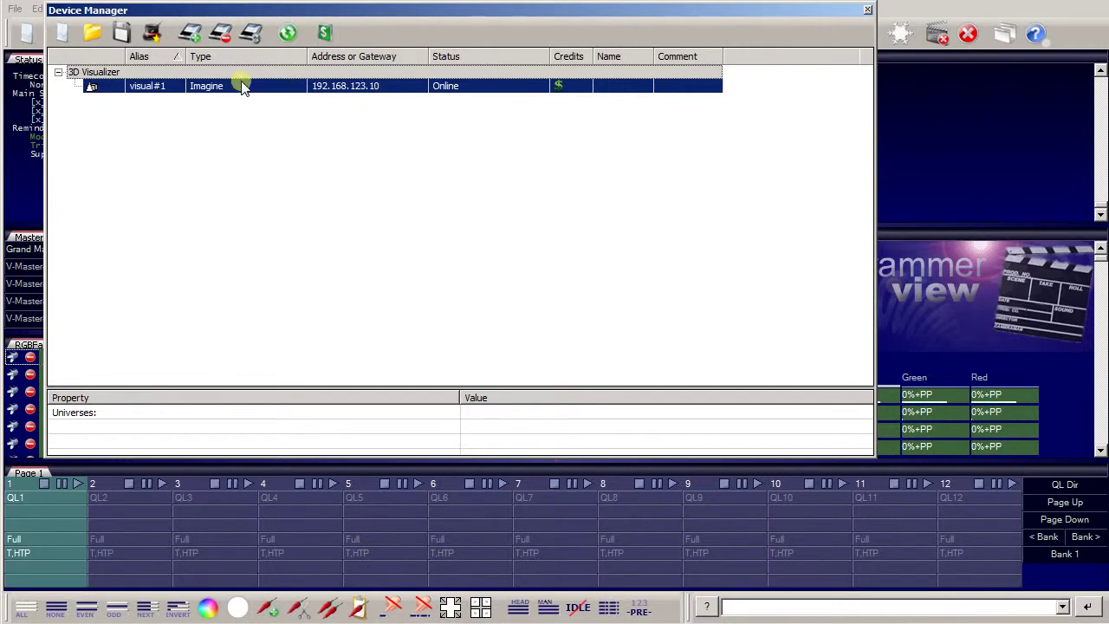
{"action": "left_click", "coordinate": [869, 11]}
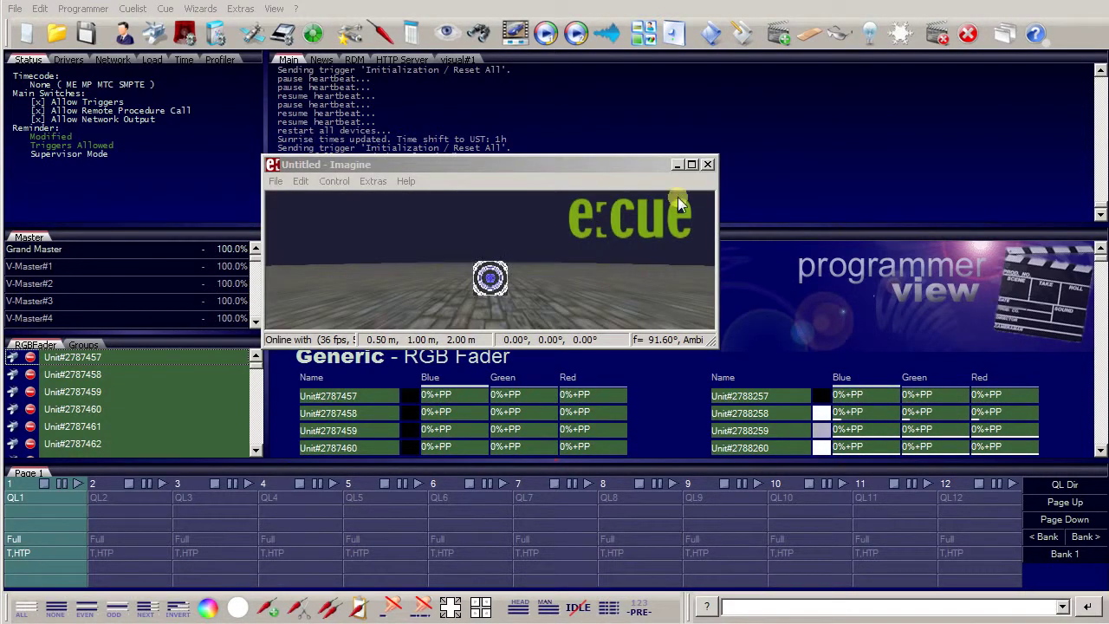
Enlarge the Imagine window in width and height to give the 3D scene more room.
{"action": "left_click", "coordinate": [718, 344]}
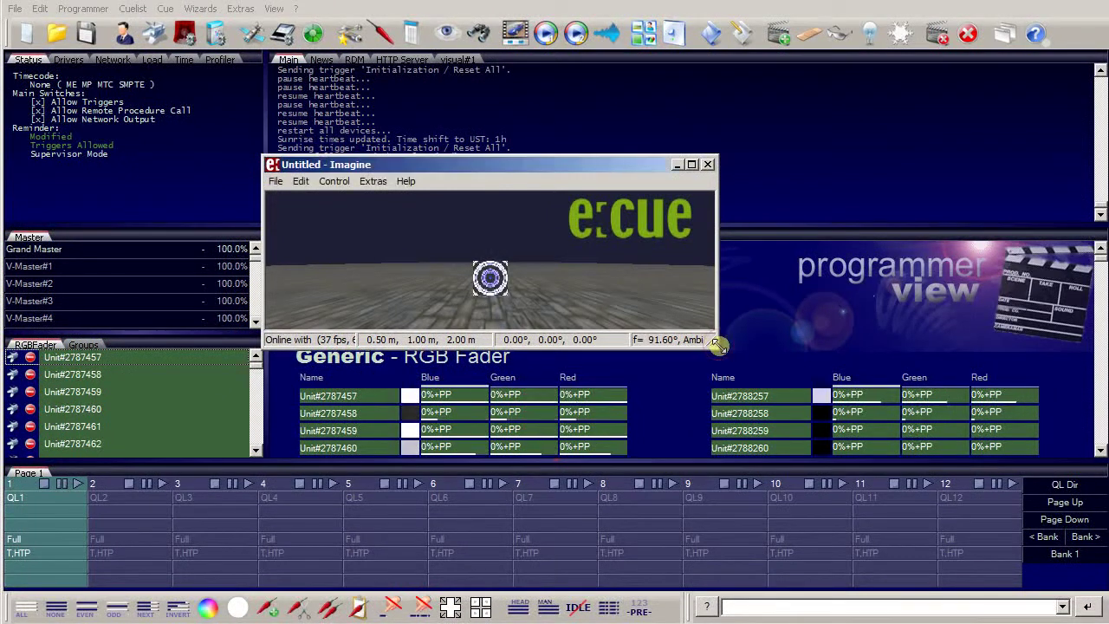
{"action": "left_click_drag", "start_coordinate": [718, 344], "coordinate": [1038, 524]}
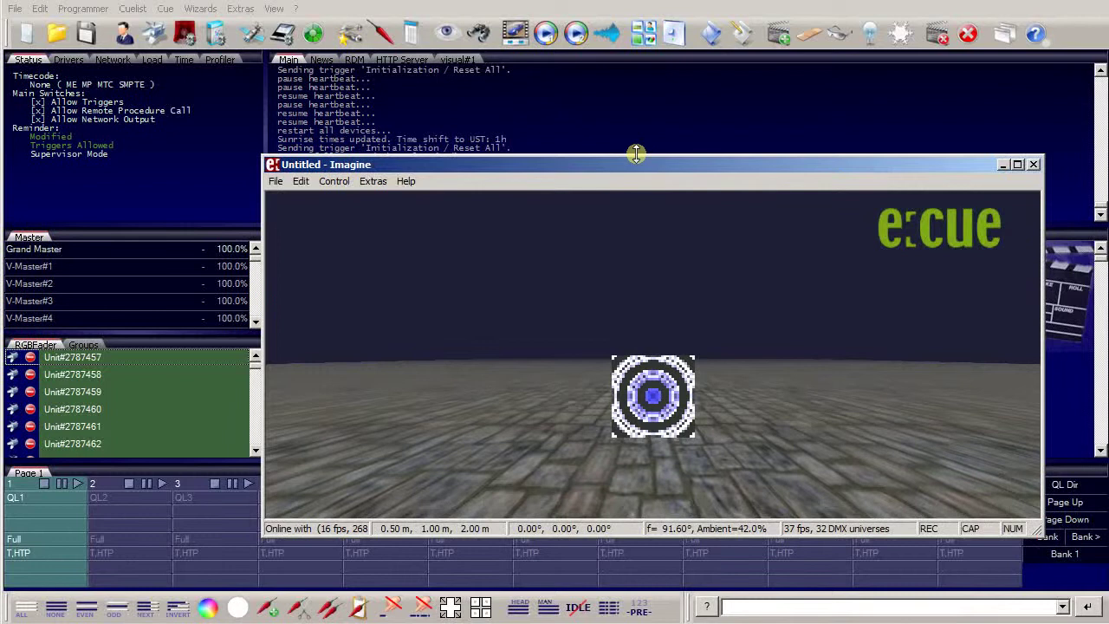
{"action": "left_click_drag", "start_coordinate": [636, 154], "coordinate": [634, 68]}
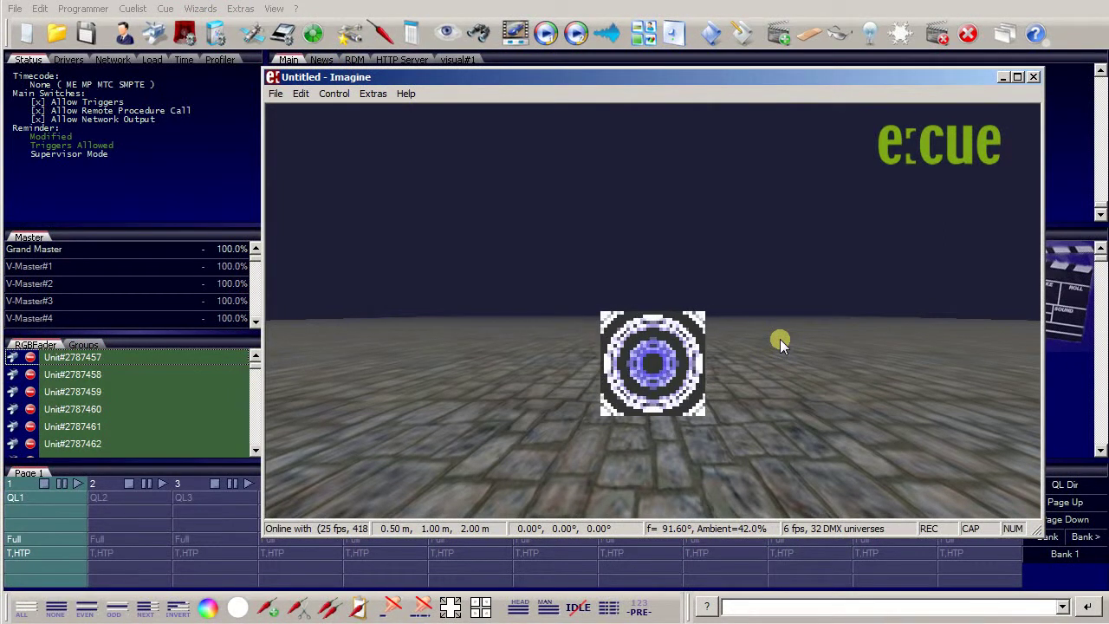
View the LED matrix in the 3D scene from closer, from farther away and from further to the right.
{"action": "scroll", "coordinate": [779, 342], "scroll_direction": "up", "scroll_amount": 5}
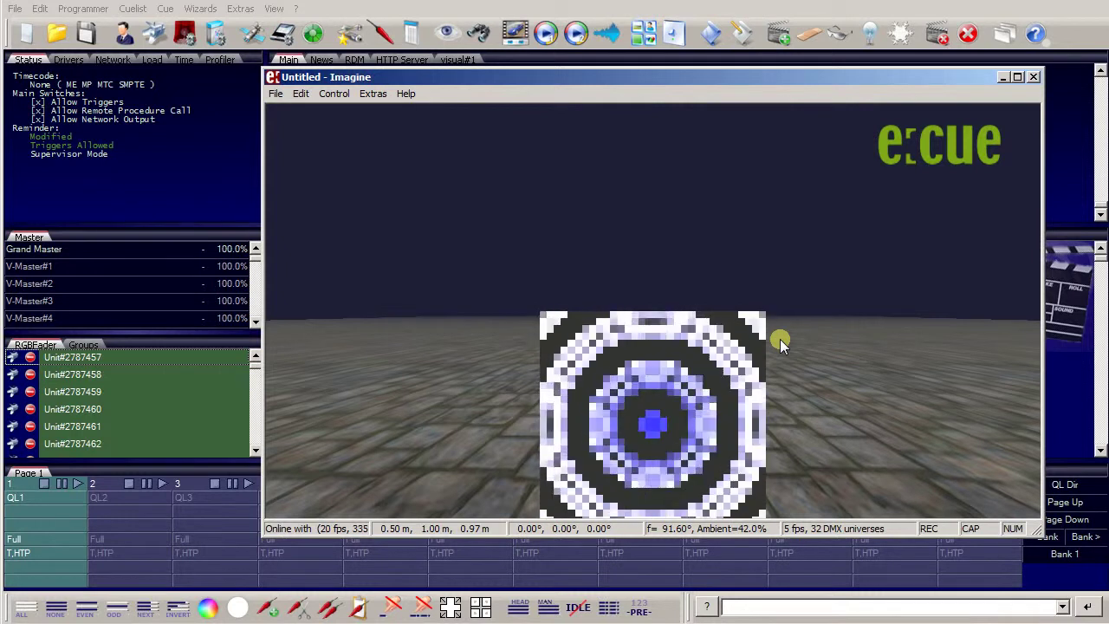
{"action": "scroll", "coordinate": [779, 339], "scroll_direction": "down", "scroll_amount": 7}
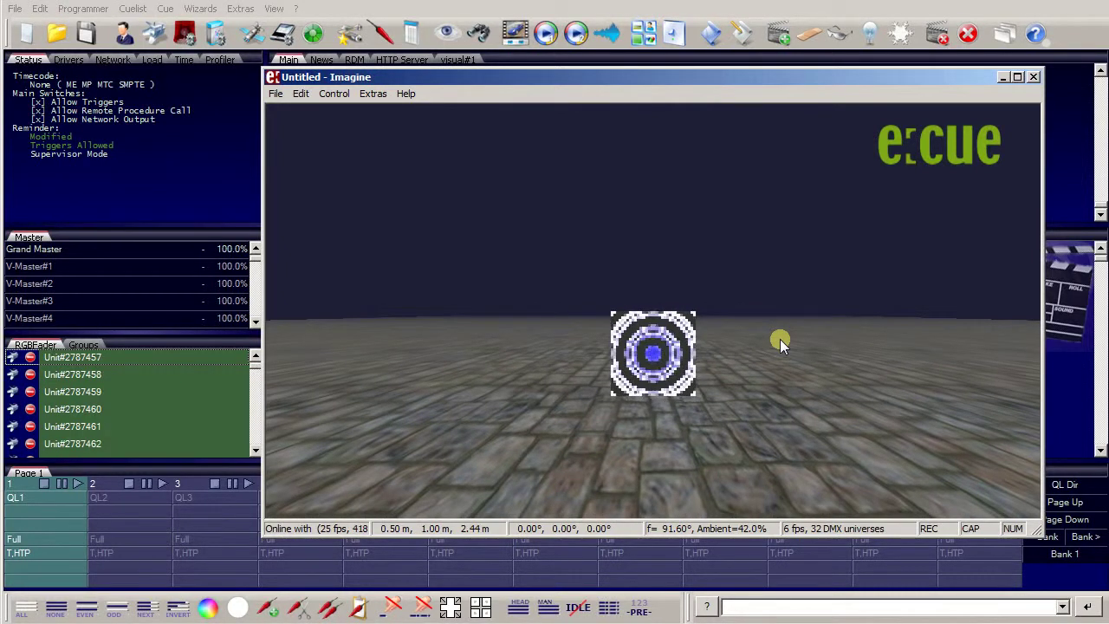
{"action": "key", "text": "Right"}
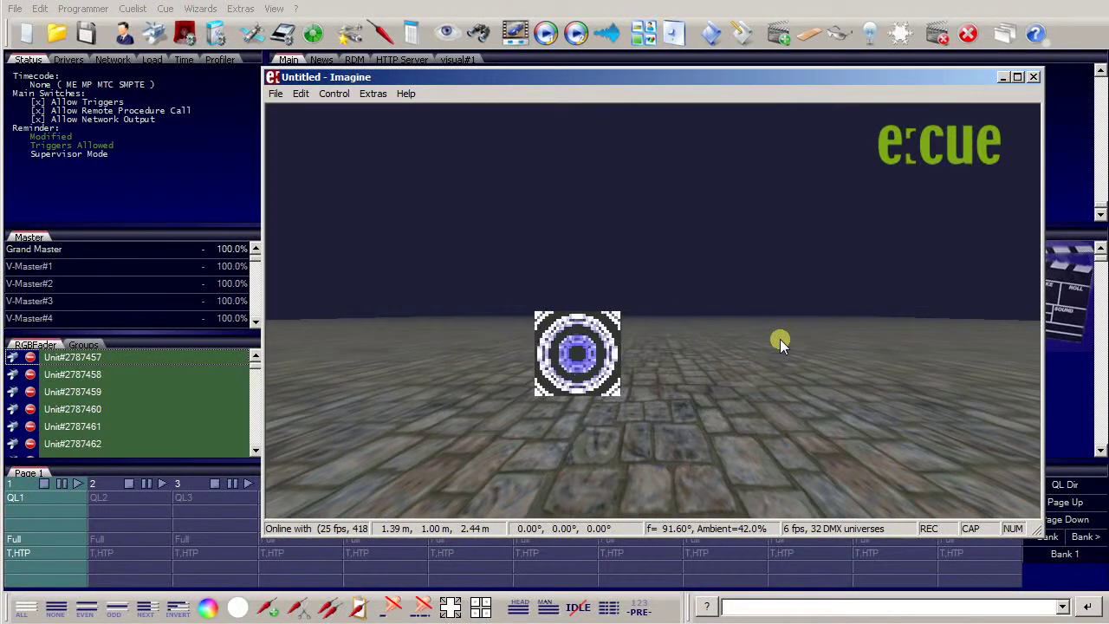